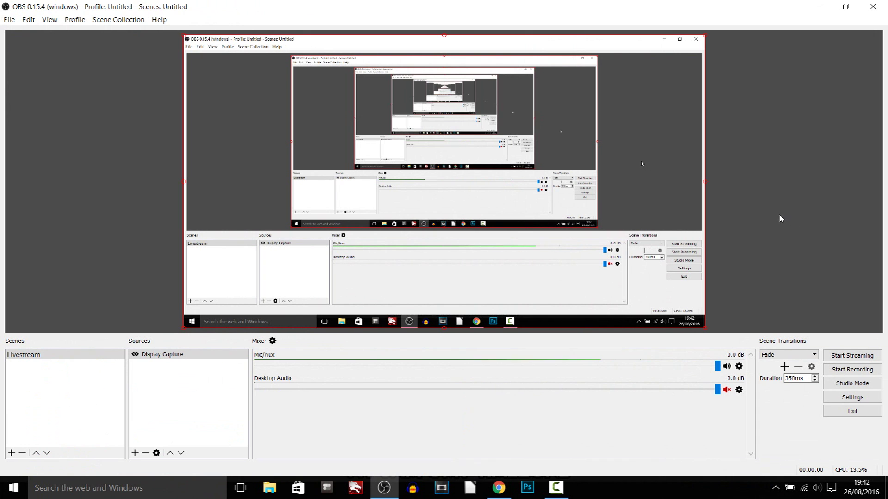
Open Settings on the Stream page, showing Twitch with the EU: London, UK server.
left_click(851, 399)
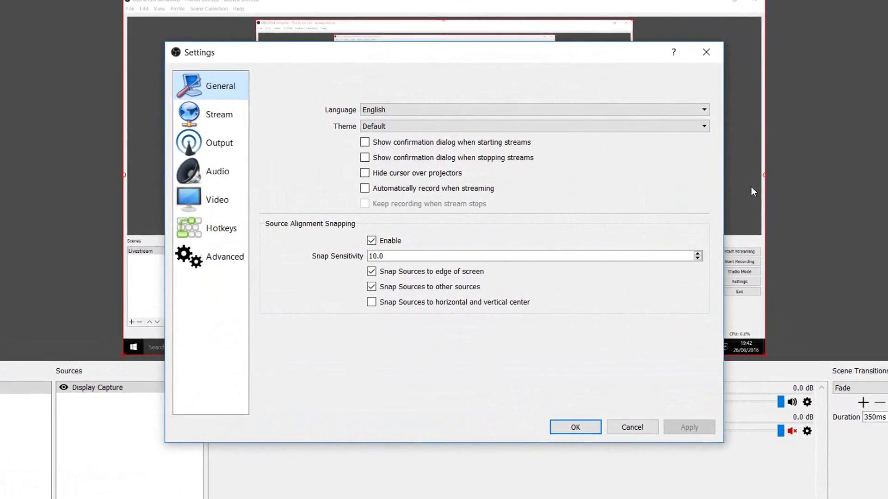
left_click(194, 109)
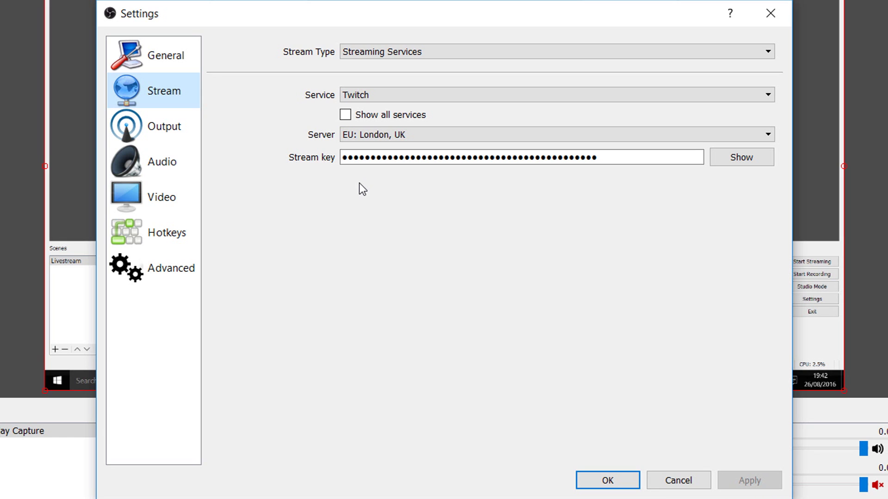
Change the Output page's output mode from Simple to Advanced.
left_click(189, 126)
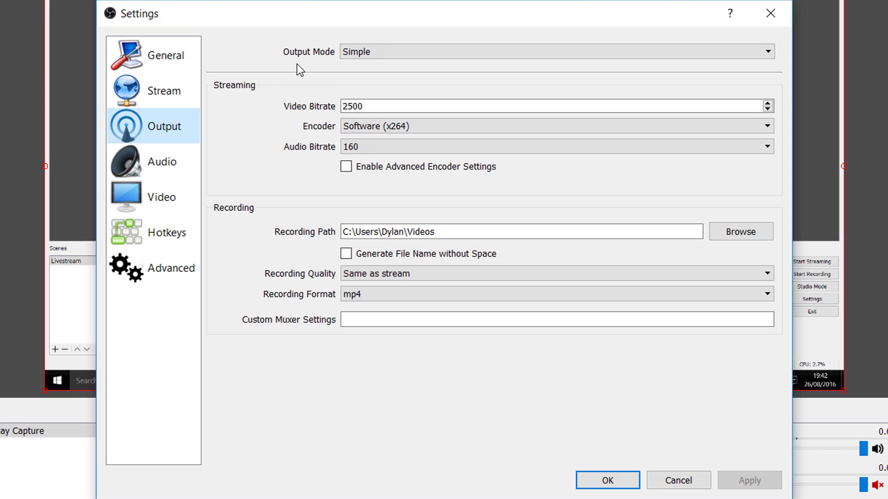
left_click(384, 54)
left_click(380, 76)
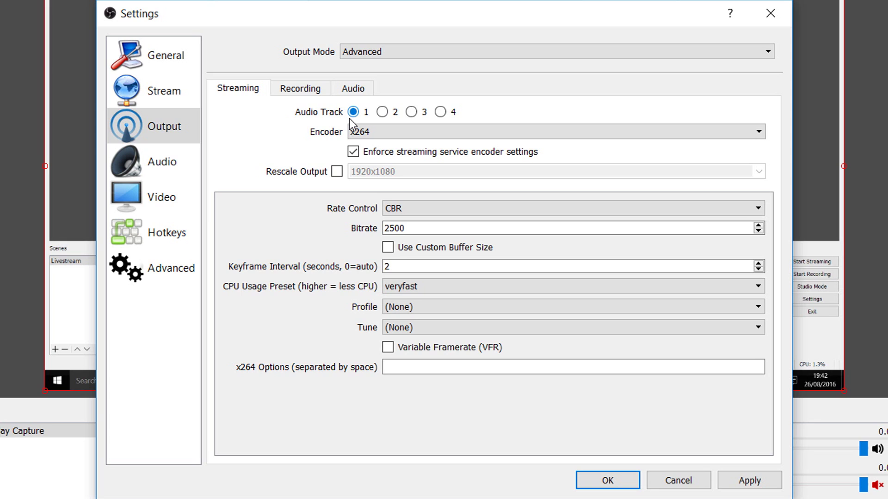
left_click(390, 137)
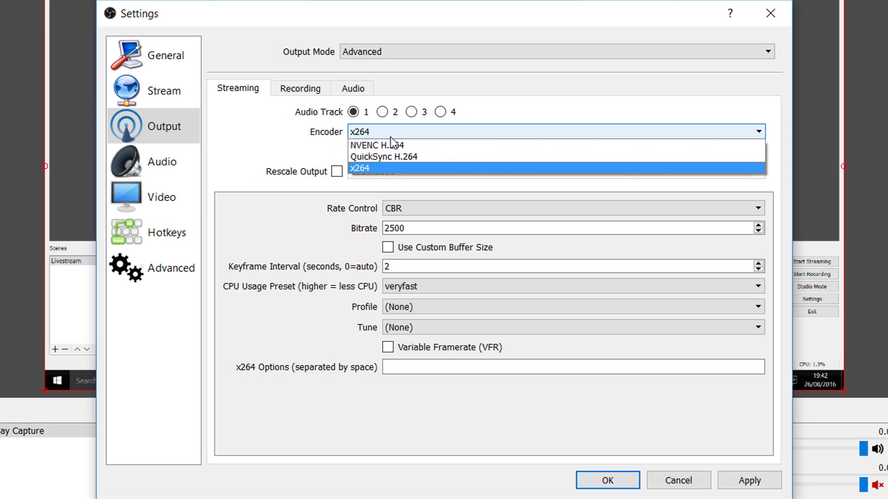
Keep the x264 encoder and rescale the streamed output to 1280x720.
left_click(373, 169)
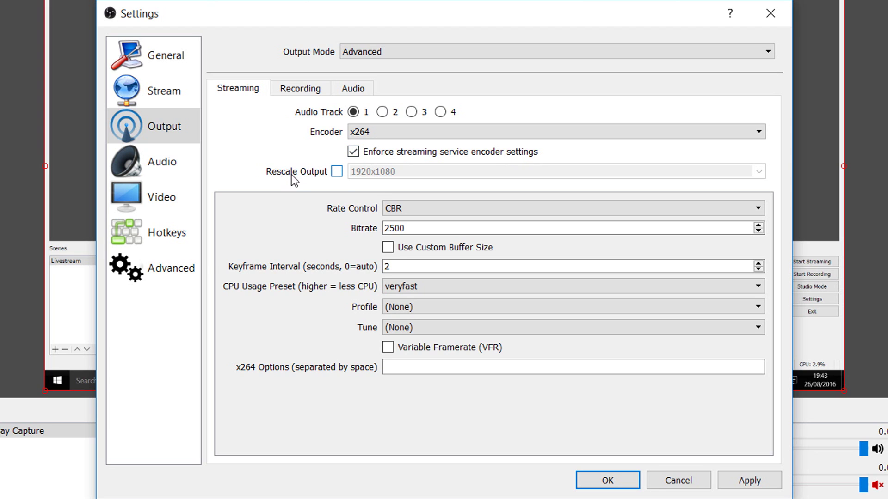
left_click(342, 175)
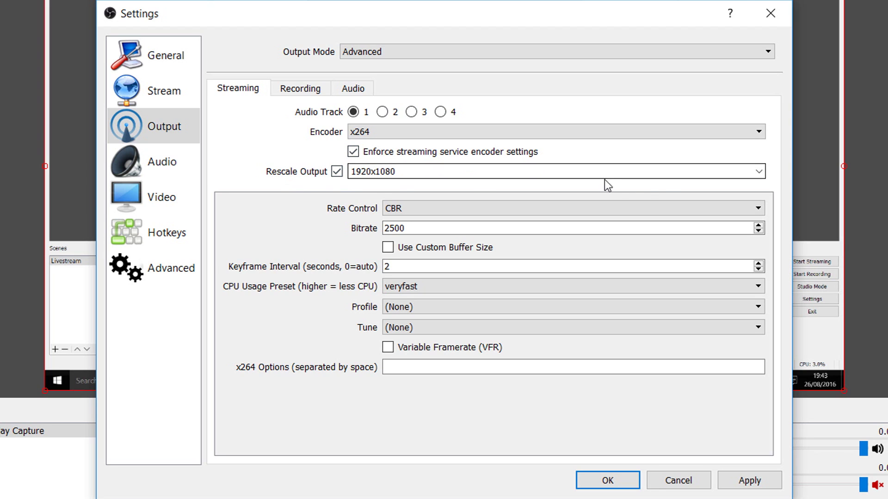
left_click(758, 172)
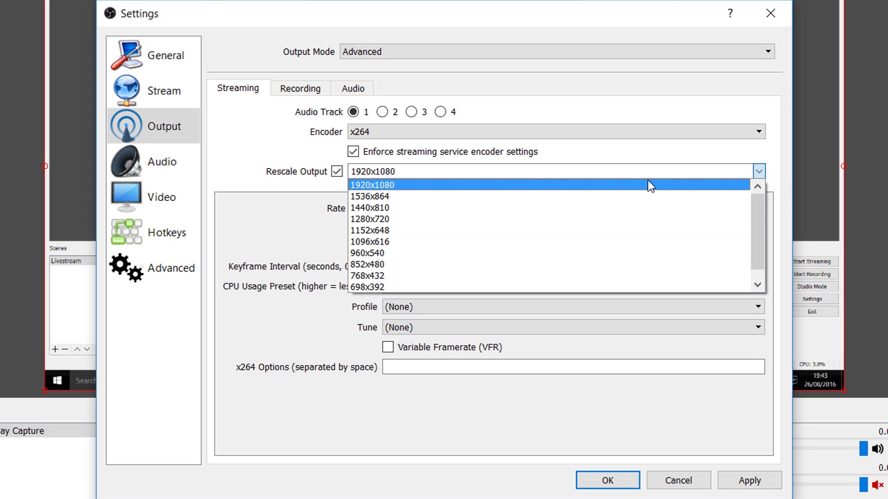
left_click(396, 217)
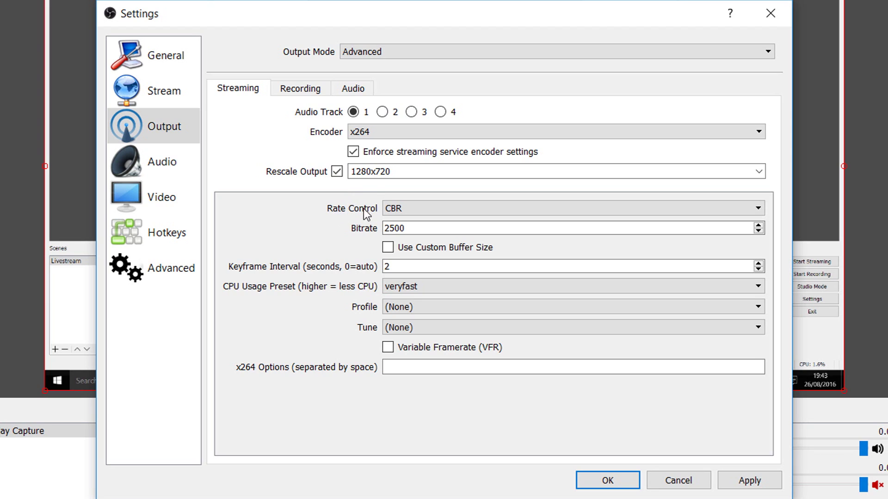
Keep CBR rate control and replace the 2500 bitrate with 3250.
left_click(410, 209)
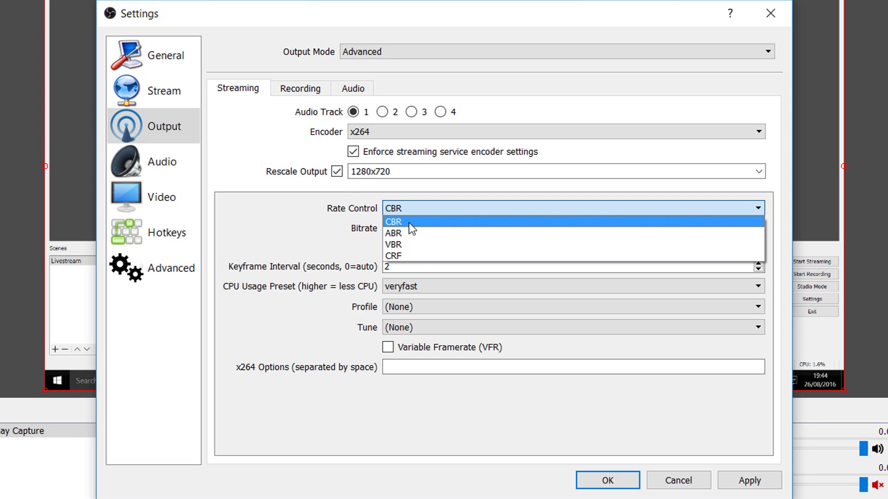
left_click(415, 223)
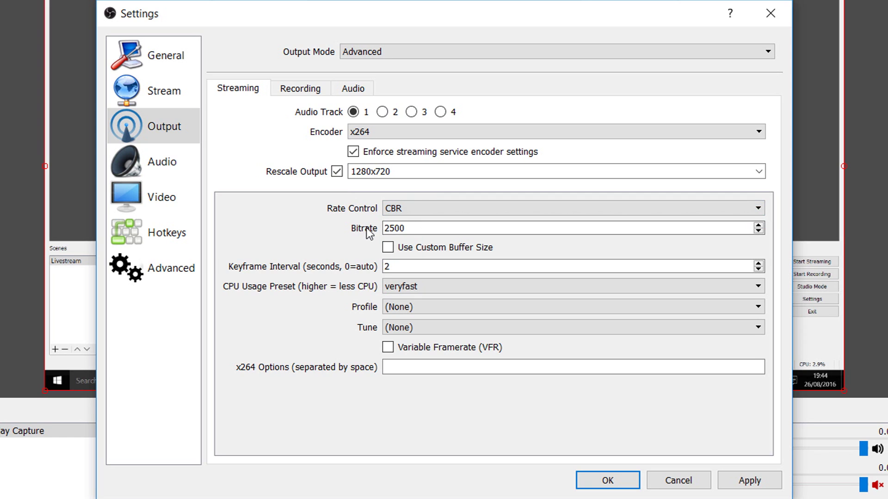
left_click_drag(423, 231, 312, 224)
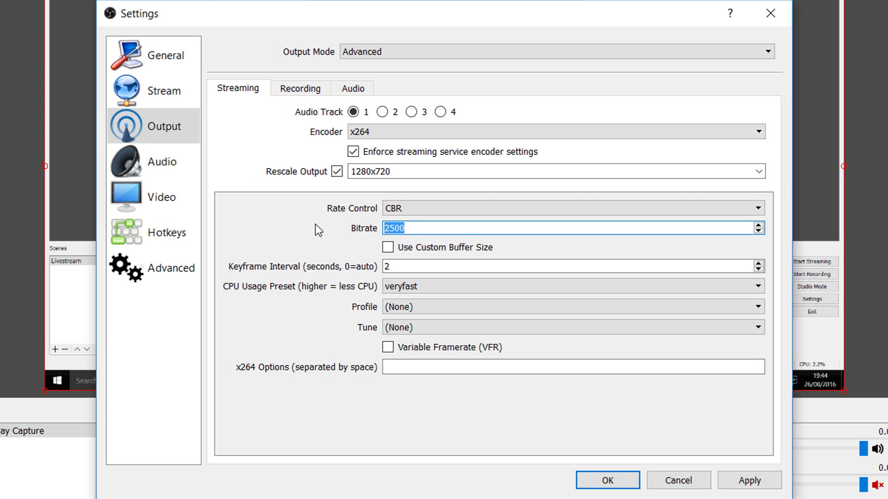
type("3250")
key("Tab")
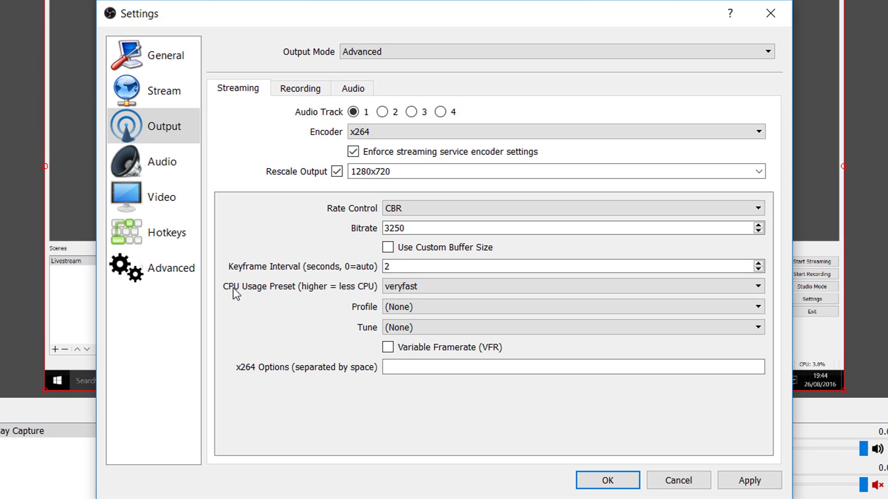
Keep the veryfast CPU preset, set profile to main, and enter 'opencl=true' as x264 options.
left_click(412, 285)
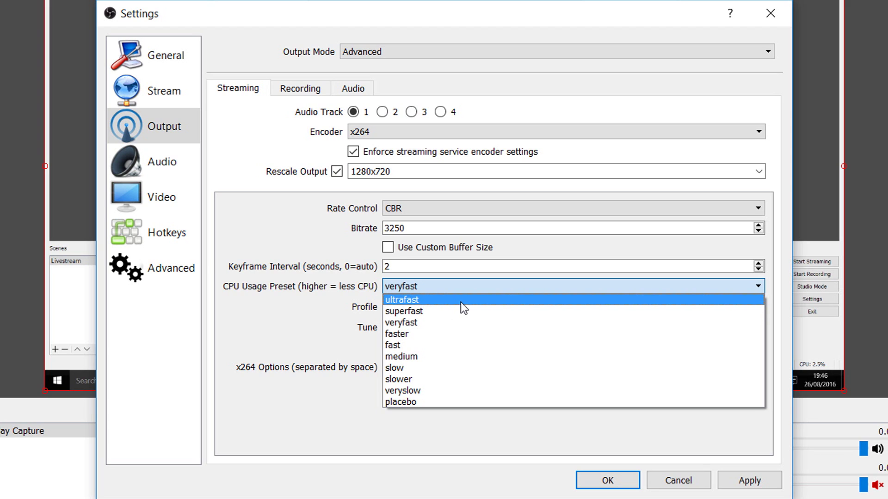
left_click(427, 323)
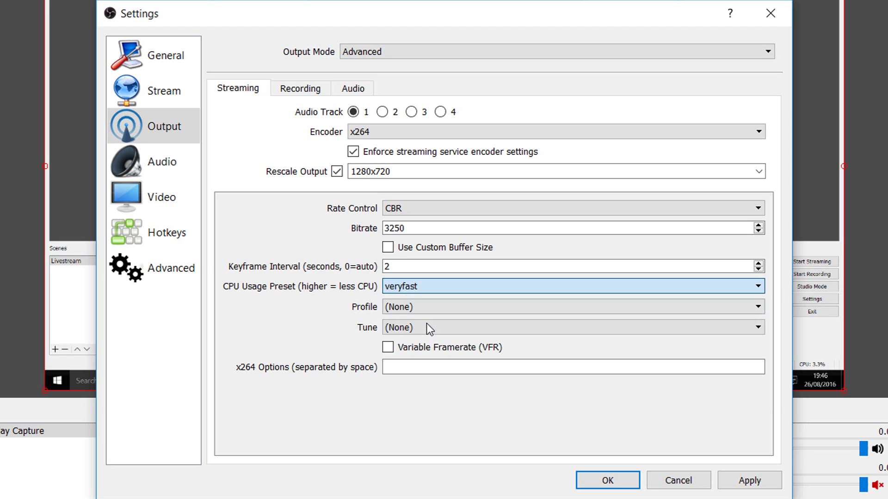
left_click(403, 307)
left_click(410, 340)
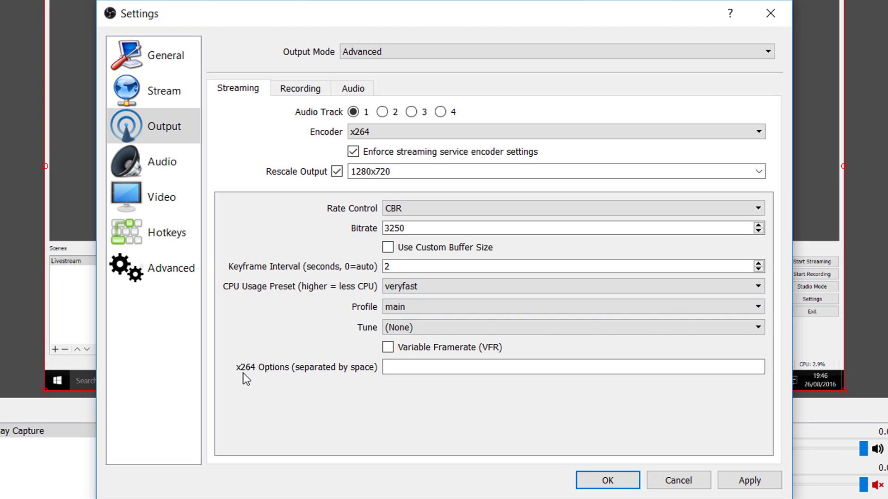
left_click(435, 372)
type("ope")
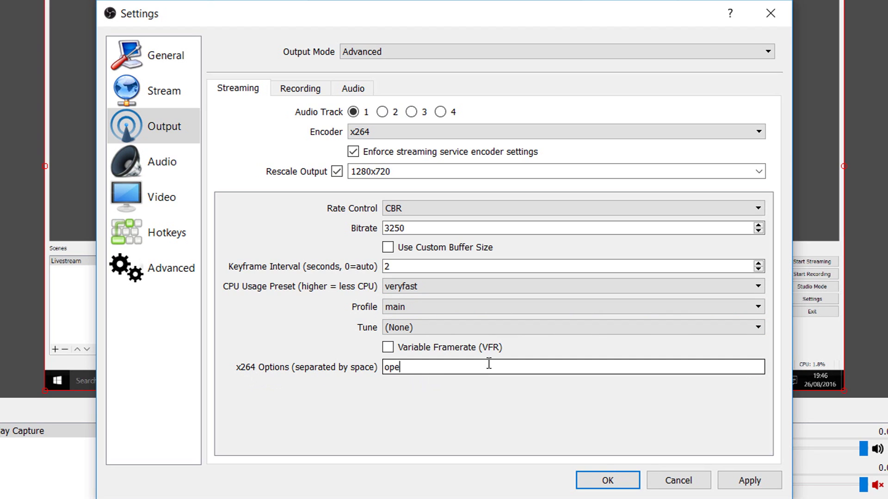
type("ncl=true")
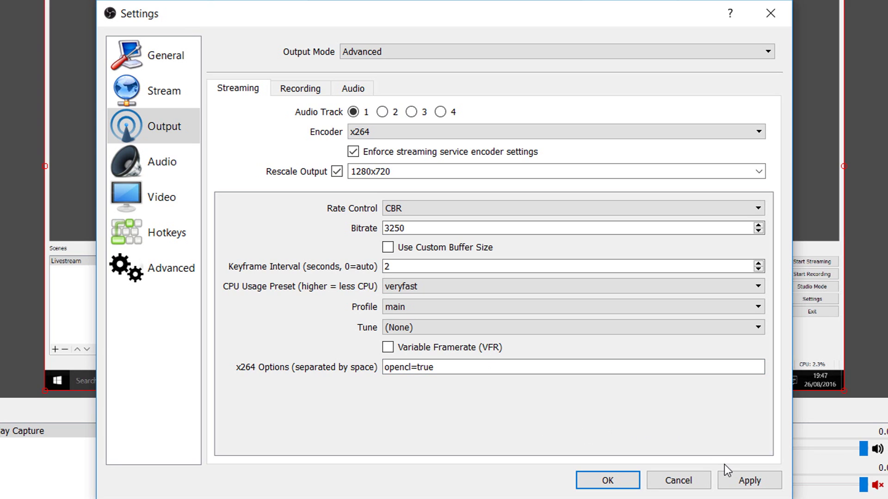
Apply output settings, then choose Realtek speakers for desktop audio and Rode Podcaster as microphone.
left_click(749, 480)
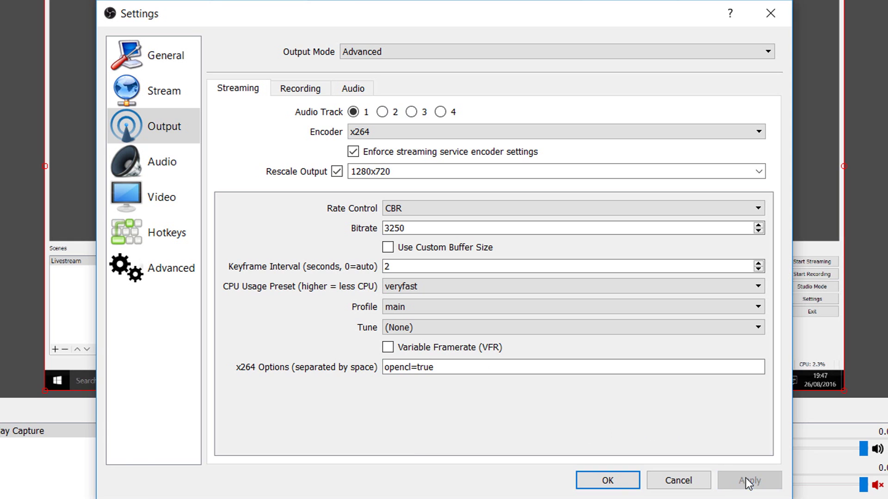
left_click(165, 175)
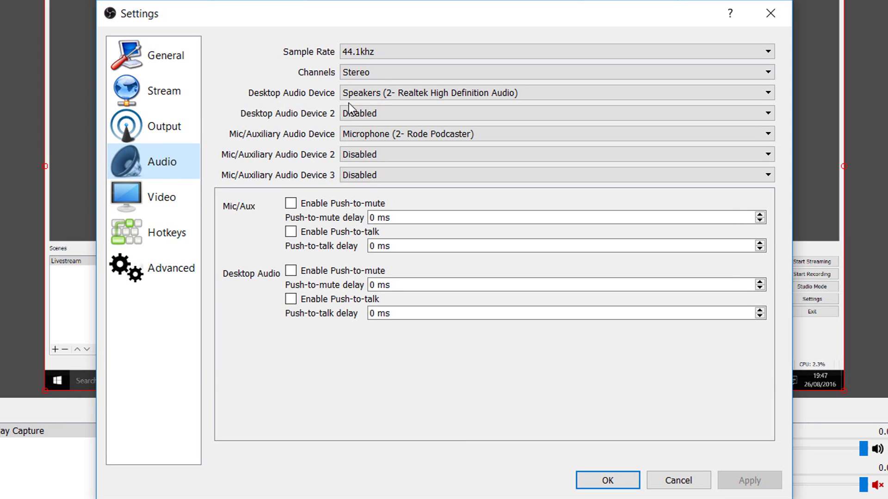
left_click(386, 98)
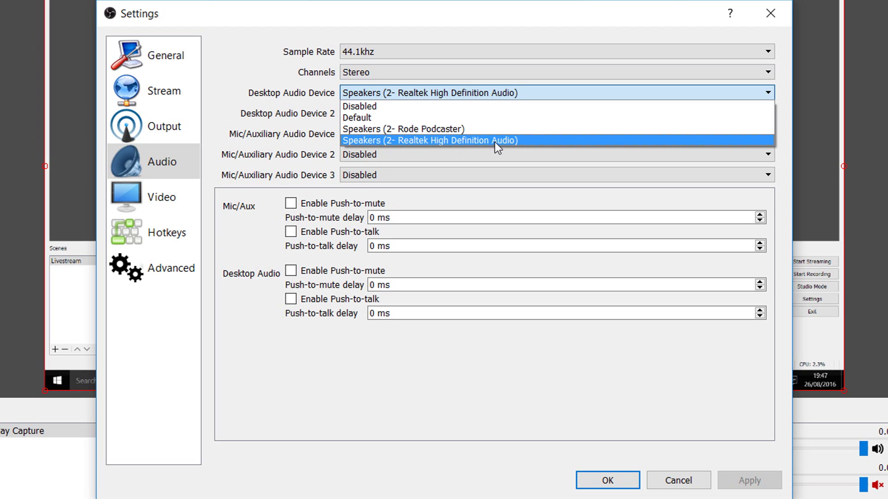
left_click(527, 143)
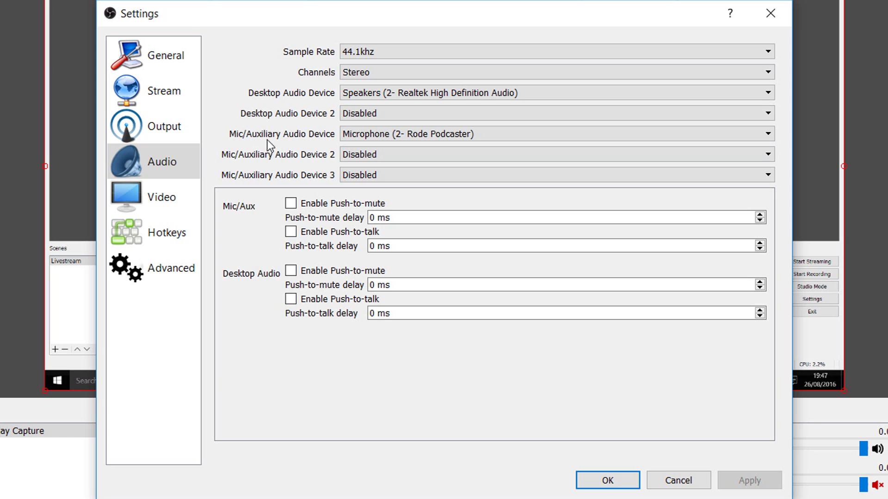
left_click(387, 137)
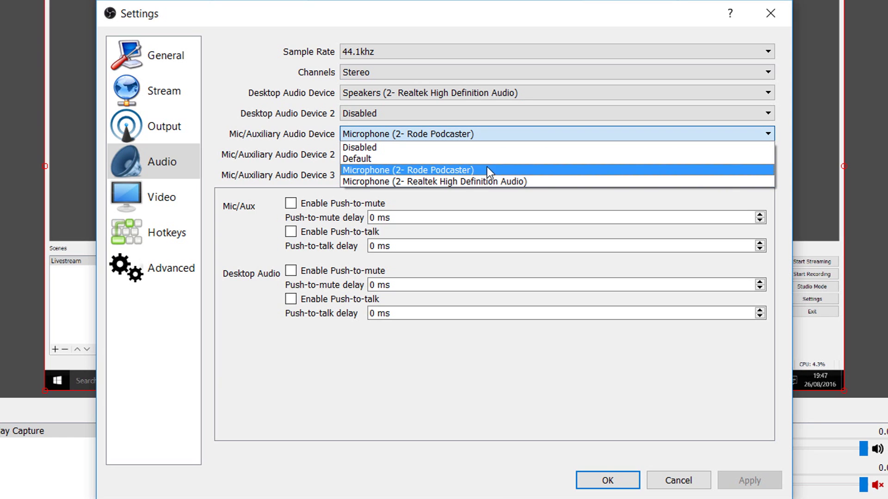
left_click(460, 170)
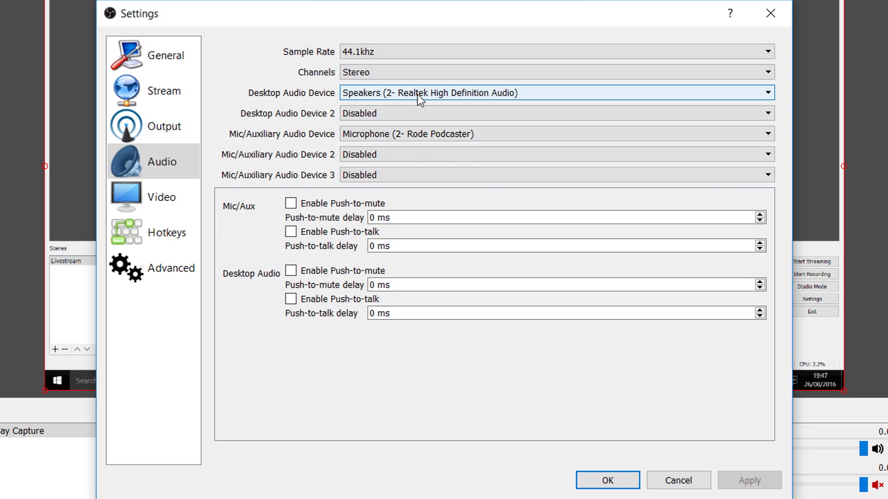
left_click(173, 231)
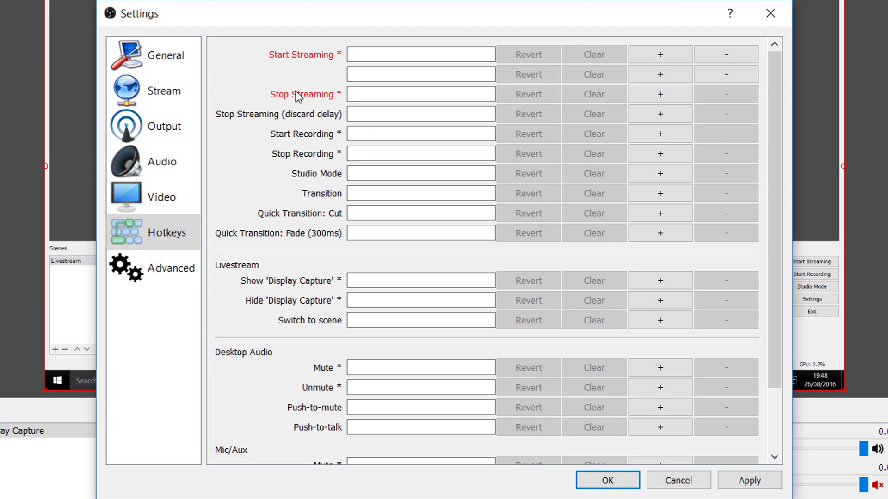
Assign SHIFT + S to both the Start Streaming and Stop Streaming hotkeys.
mouse_move(297, 92)
left_click(396, 54)
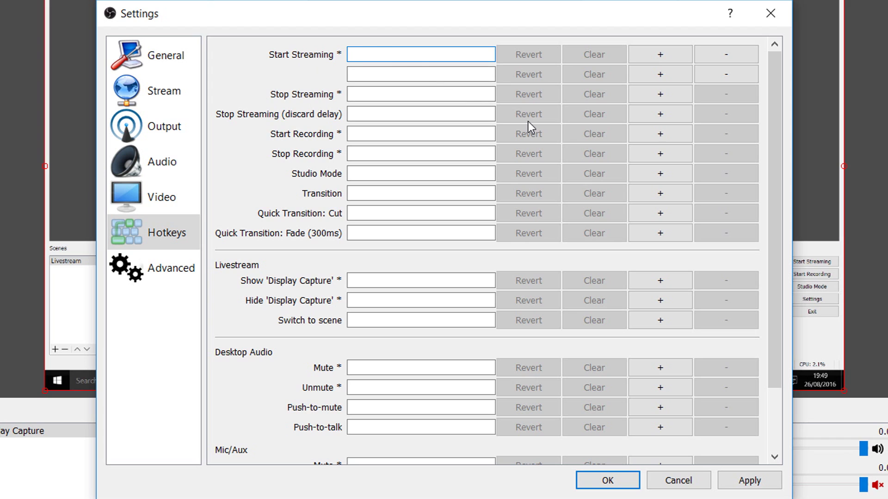
key("shift+s")
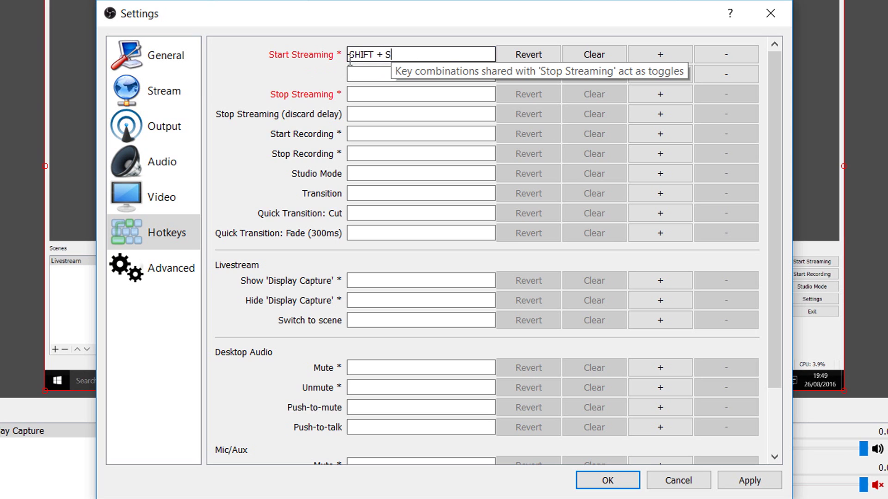
left_click(388, 94)
key("shift+s")
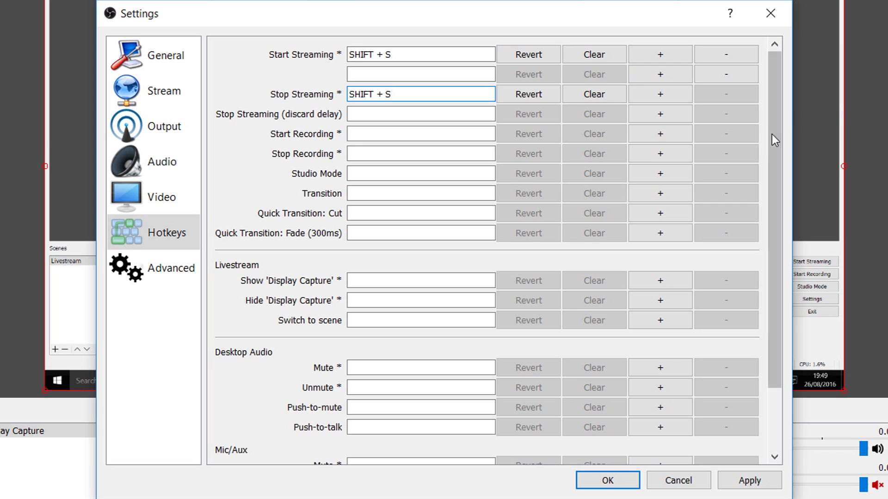
left_click_drag(772, 134, 781, 206)
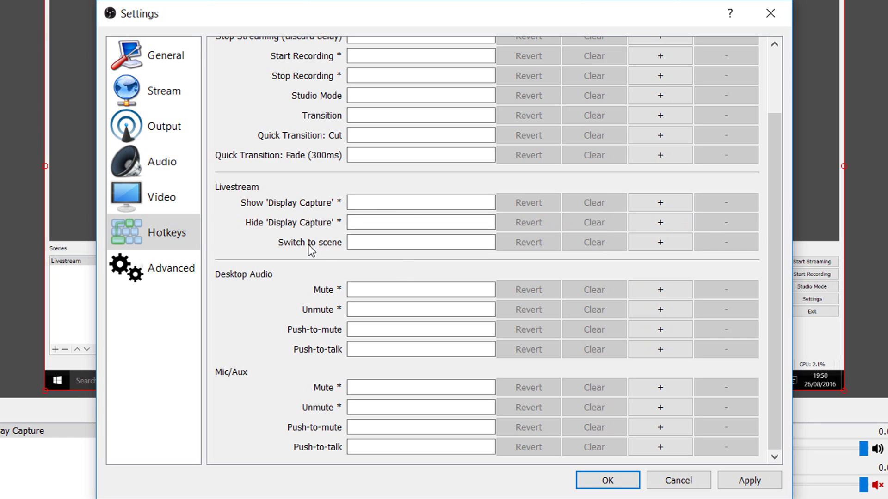
Set SHIFT + L as the Livestream scene-switch hotkey, then apply and close Settings.
left_click(376, 243)
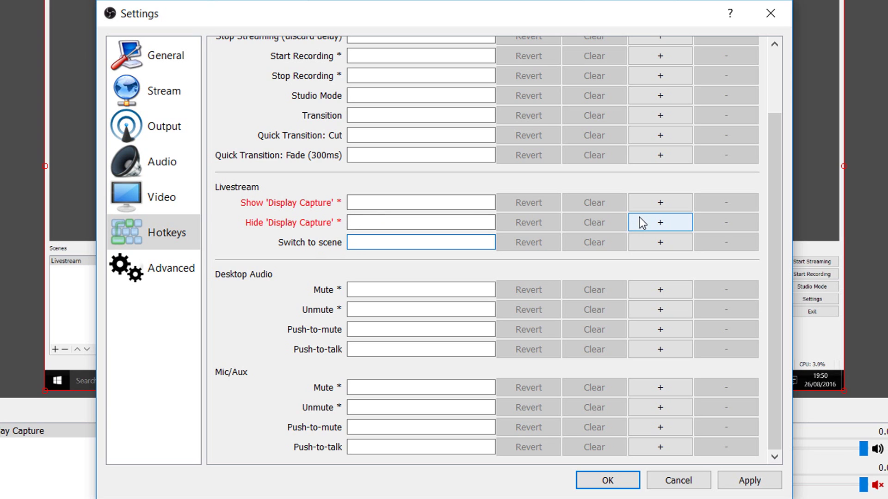
key("shift")
key("shift+l")
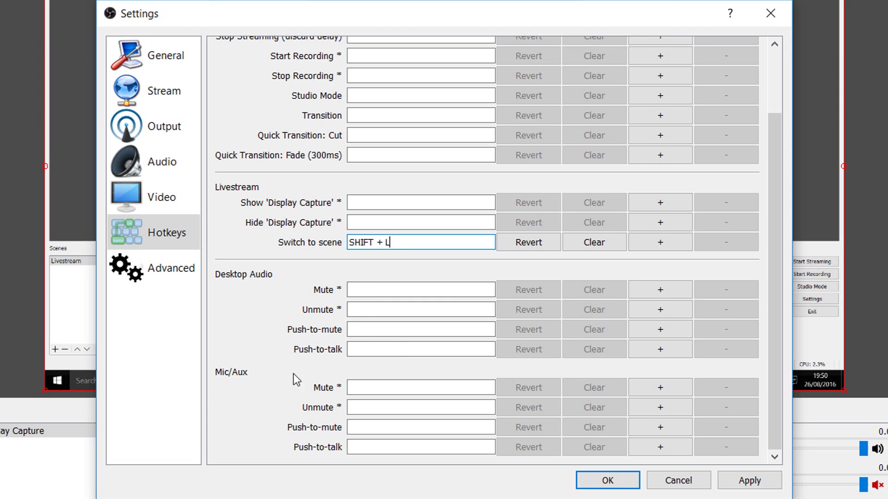
left_click(231, 379)
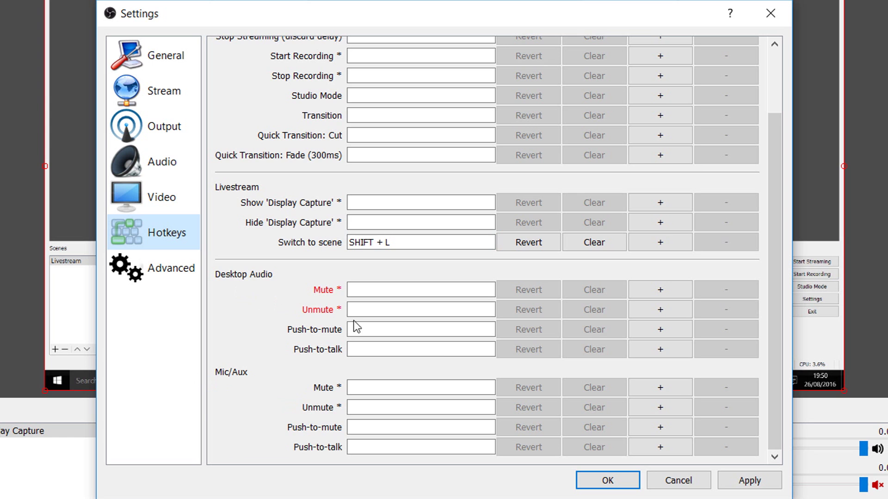
left_click(749, 480)
left_click(592, 479)
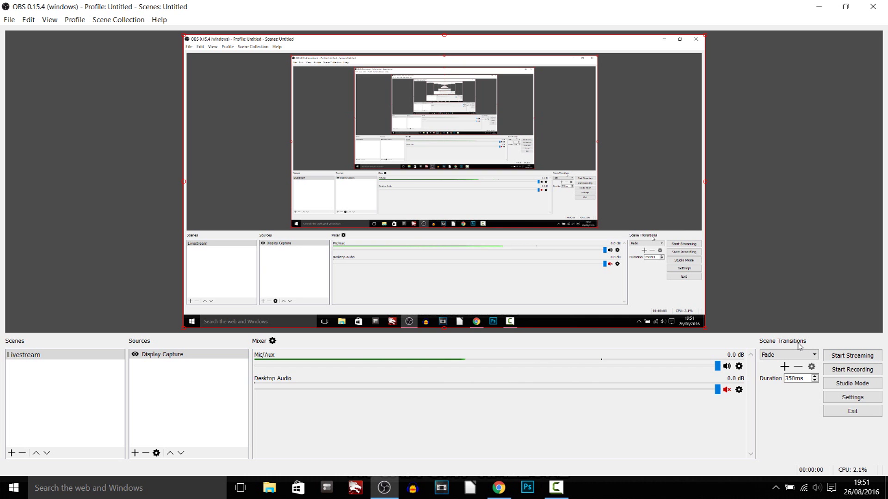
Start a test stream, then stop it with the F10 key.
left_click(852, 355)
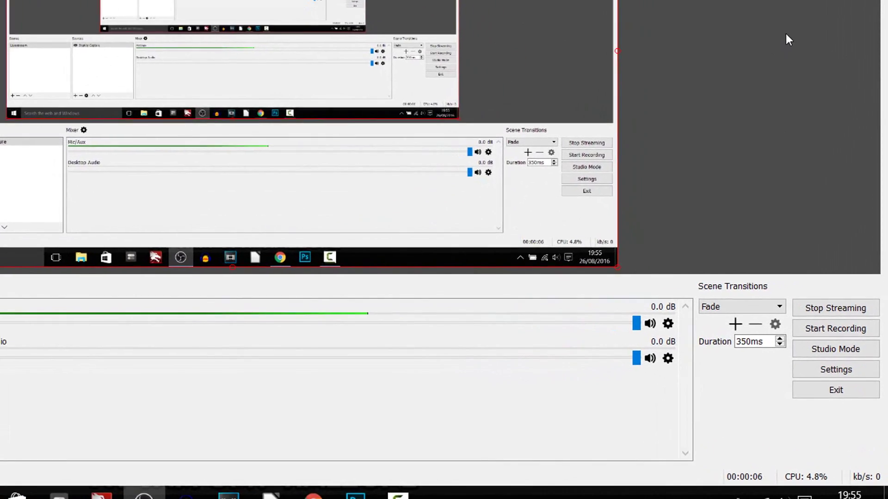
key("F10")
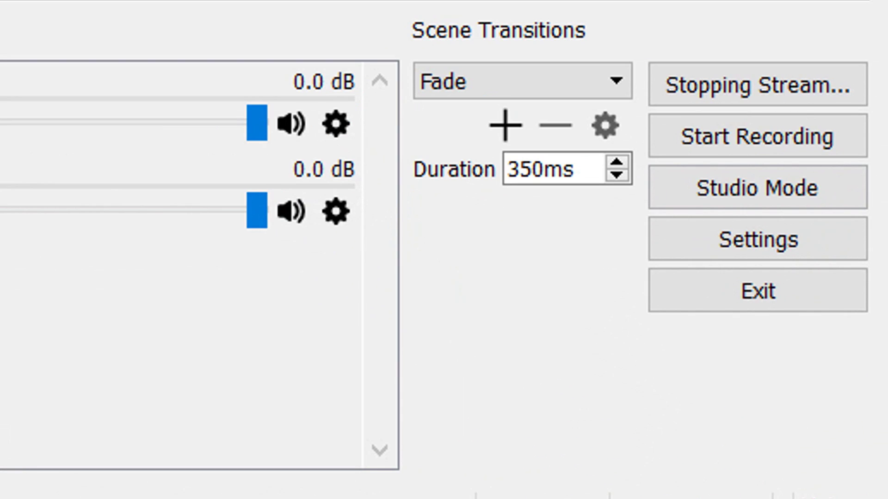